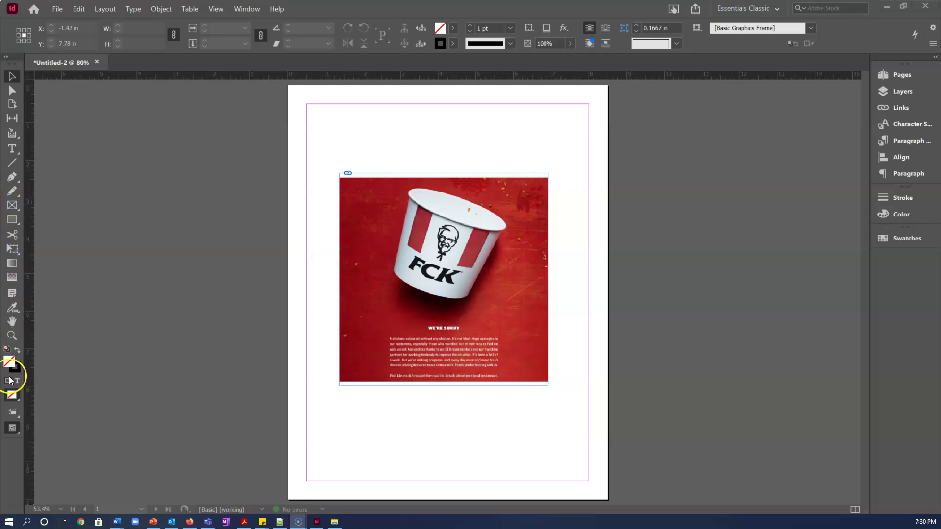
Draw a rectangular placeholder frame about 3.12 in wide and 0.82 in high above the image
{"action": "left_click", "coordinate": [16, 207]}
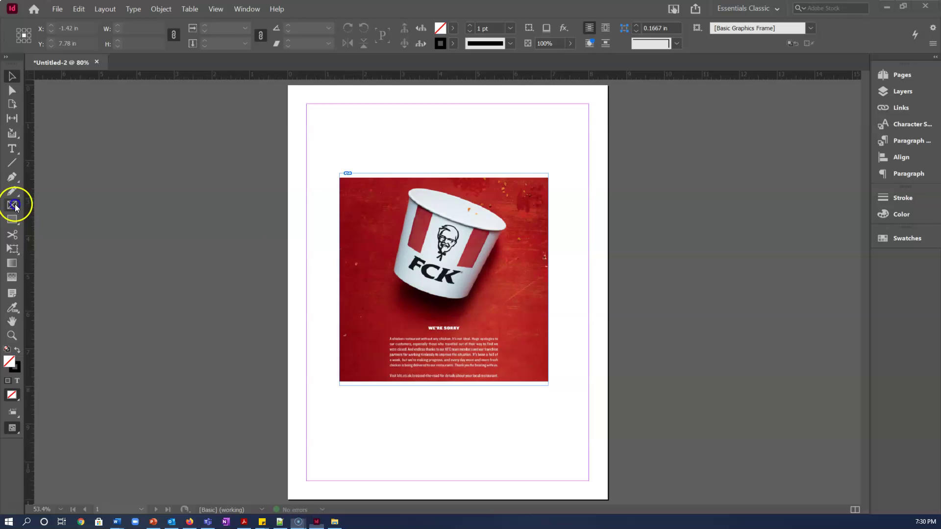
{"action": "left_click_drag", "start_coordinate": [318, 125], "coordinate": [436, 155]}
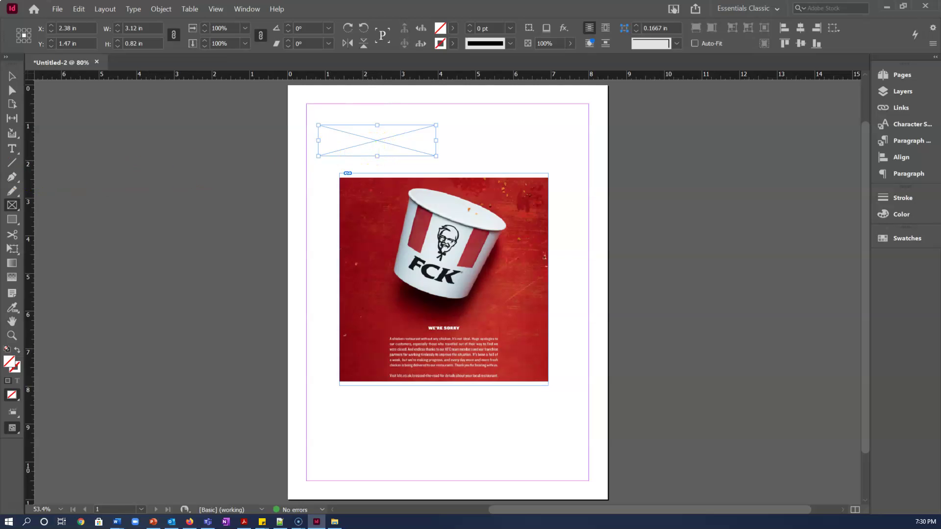
Fill the frame with "Contrast." / "The red is vibrant, and the white pops on the screen. Also, the size of the image is the first thing noted."
{"action": "left_click", "coordinate": [17, 153]}
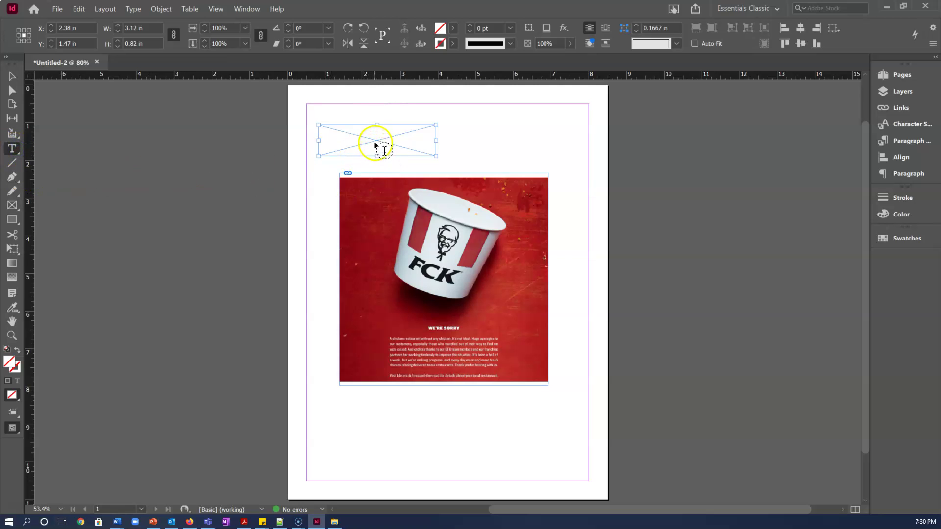
{"action": "left_click", "coordinate": [376, 142]}
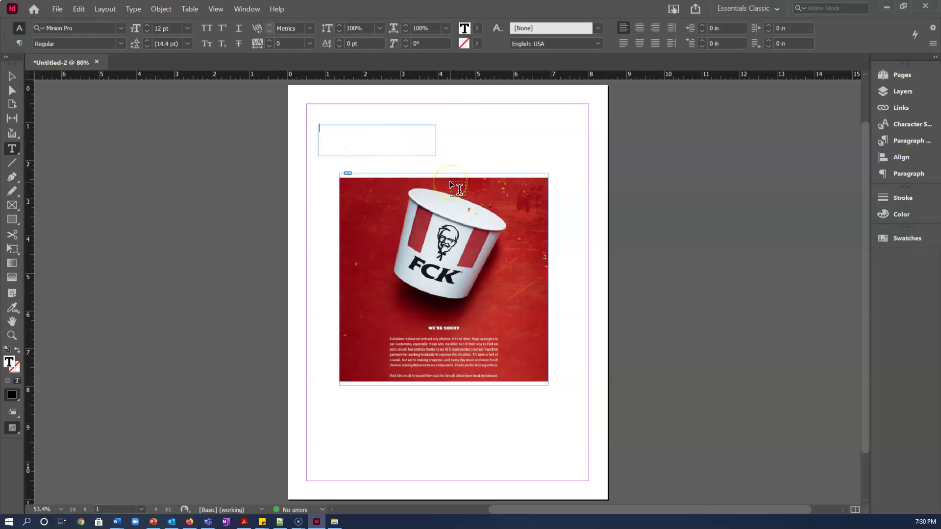
{"action": "type", "text": "Contrast."}
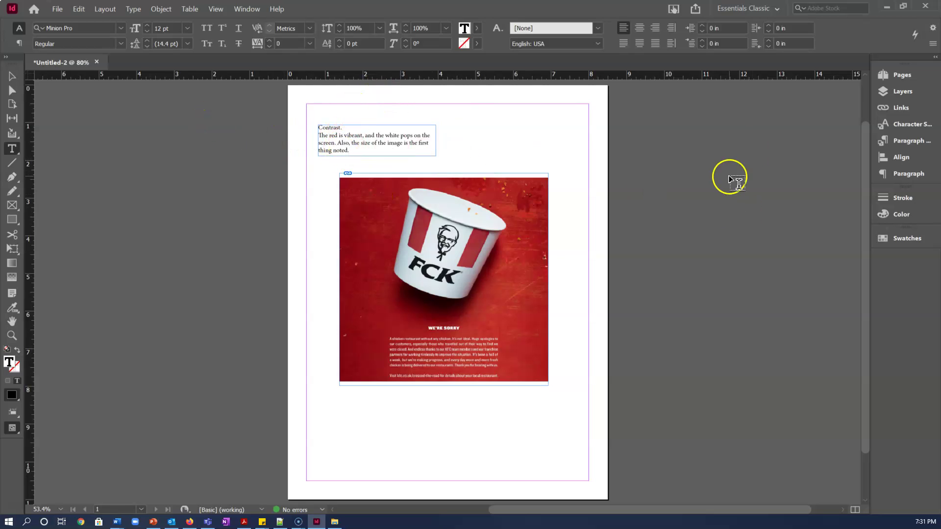
{"action": "triple_click", "coordinate": [326, 126]}
{"action": "left_click_drag", "start_coordinate": [326, 127], "coordinate": [329, 146]}
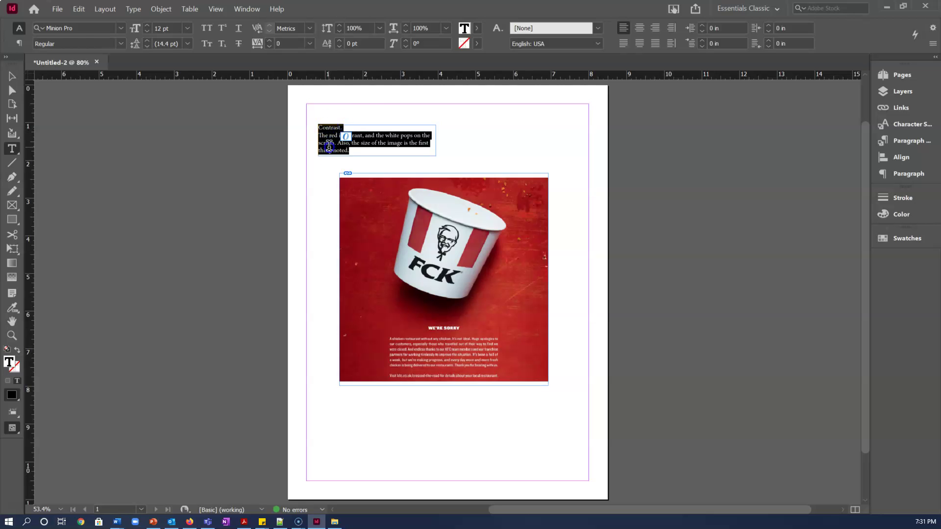
{"action": "left_click", "coordinate": [121, 28]}
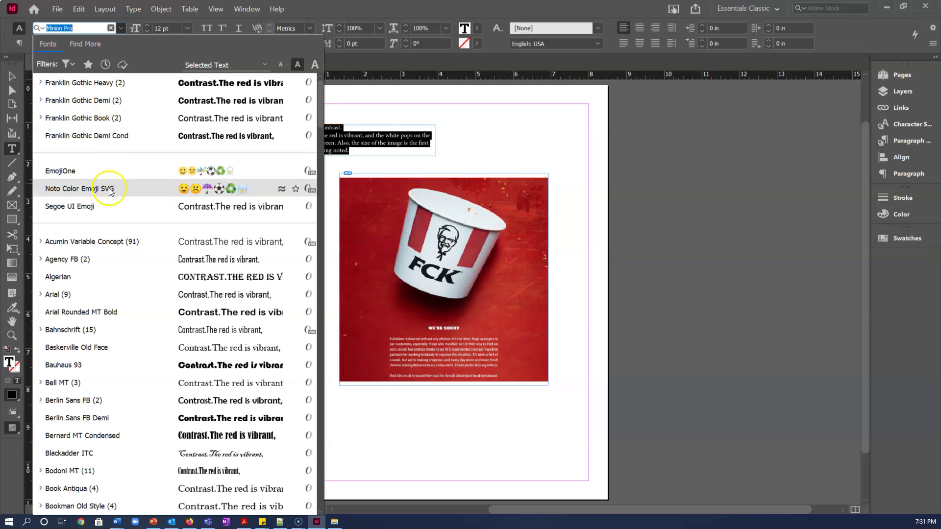
{"action": "scroll", "coordinate": [120, 211], "scroll_direction": "down", "scroll_amount": 3}
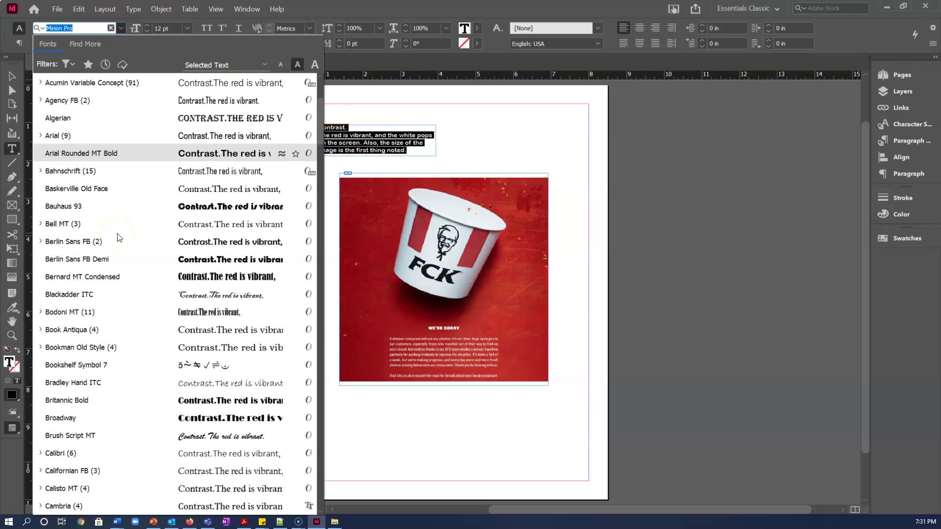
{"action": "scroll", "coordinate": [118, 238], "scroll_direction": "up", "scroll_amount": 3}
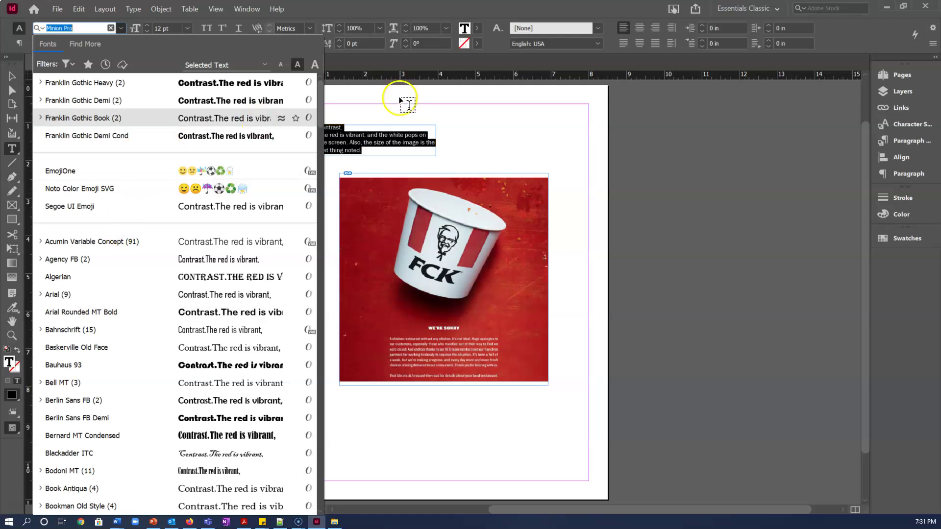
{"action": "left_click", "coordinate": [384, 136]}
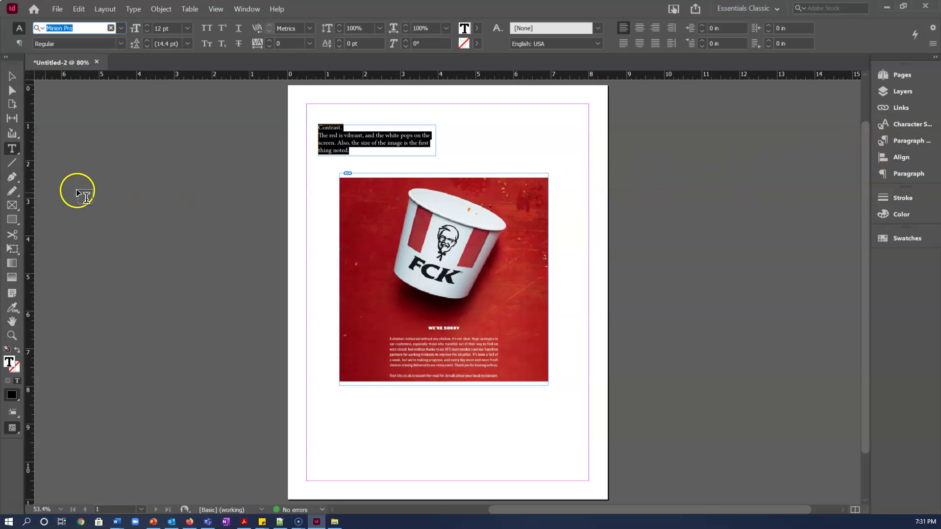
Draw a diagonal line about 1.99 in long from the note's lower edge to the rim of the bucket
{"action": "left_click", "coordinate": [13, 164]}
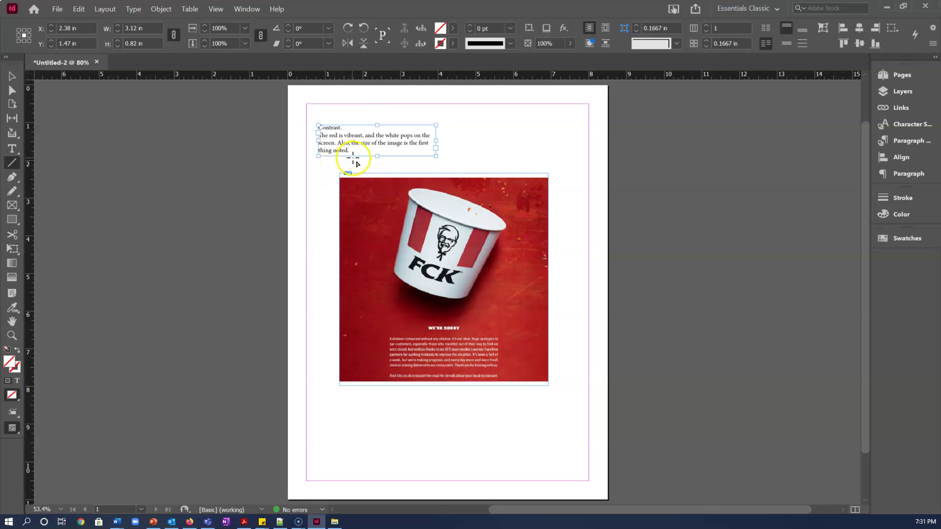
{"action": "left_click_drag", "start_coordinate": [351, 157], "coordinate": [399, 214]}
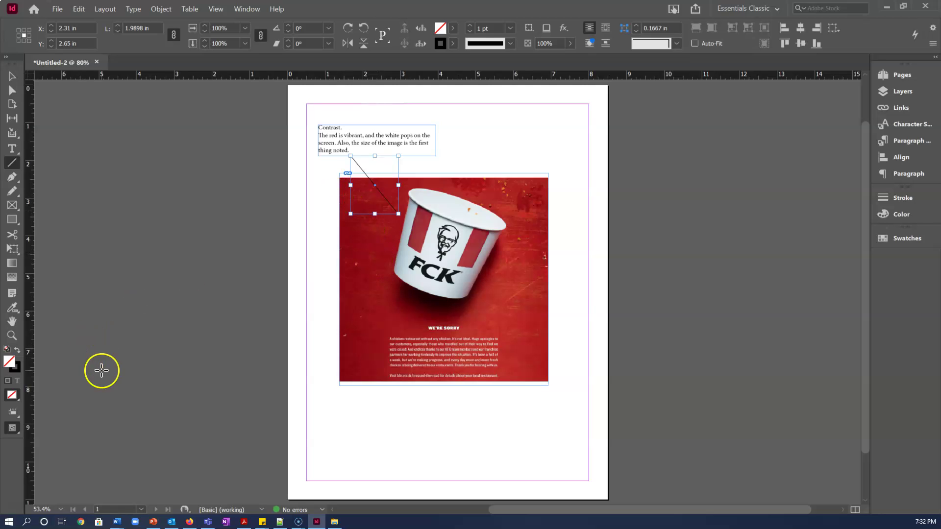
Colour the line's stroke with the blue swatch C=100 M=90 Y=10 K=0 and set its weight to 6 pt
{"action": "left_click", "coordinate": [18, 367]}
{"action": "left_click", "coordinate": [10, 362]}
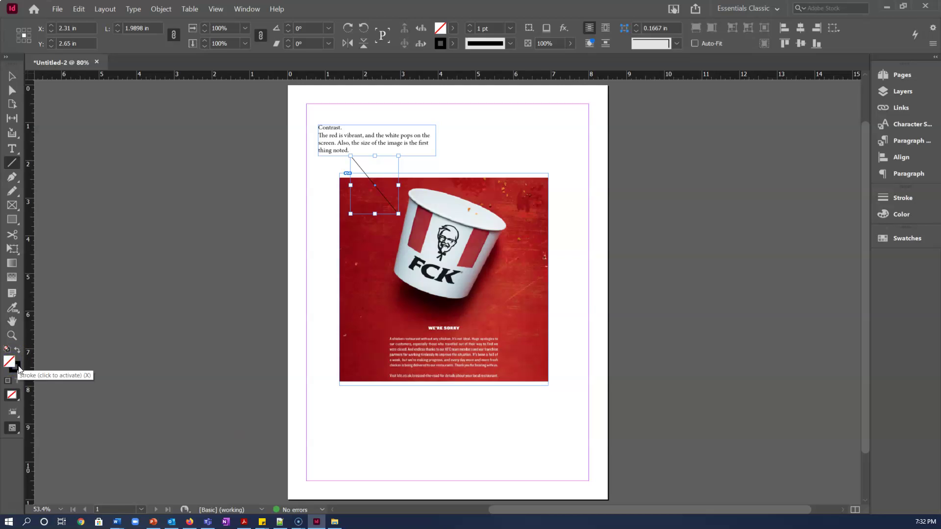
{"action": "left_click", "coordinate": [19, 369]}
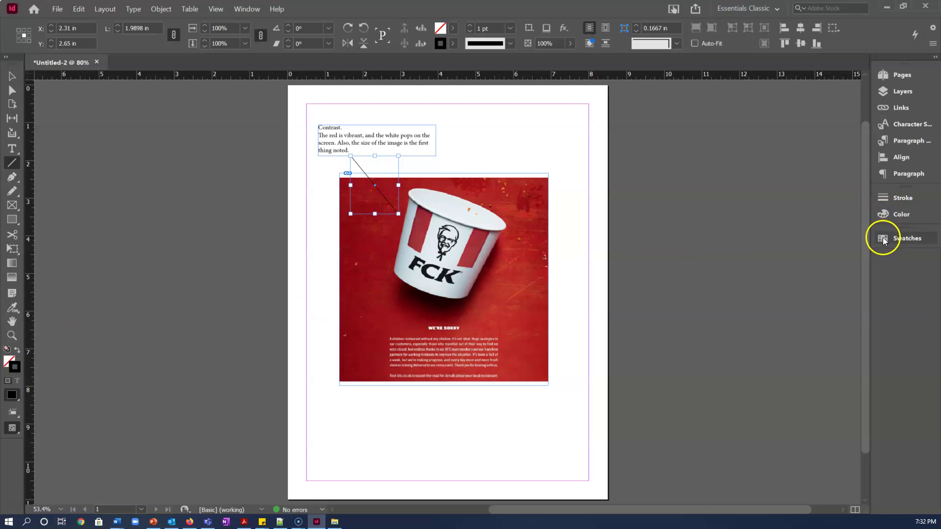
{"action": "left_click", "coordinate": [889, 213]}
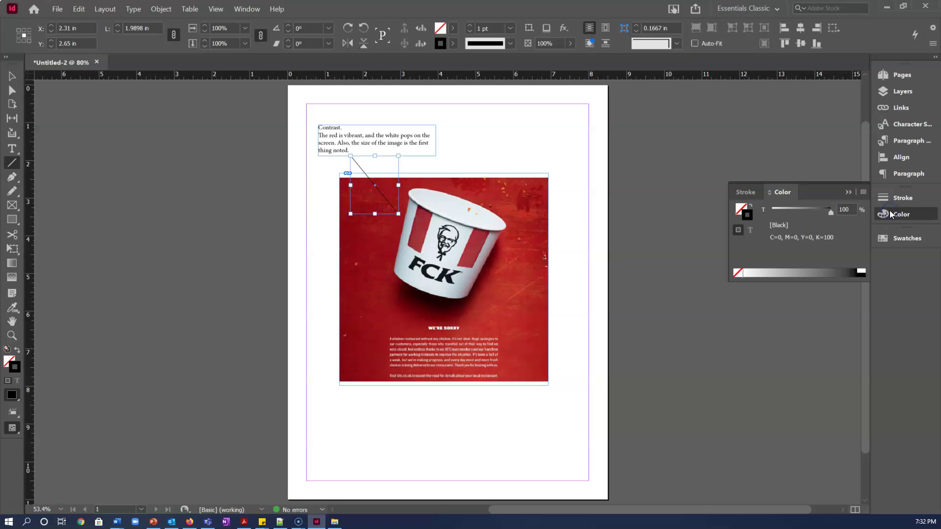
{"action": "left_click", "coordinate": [887, 236]}
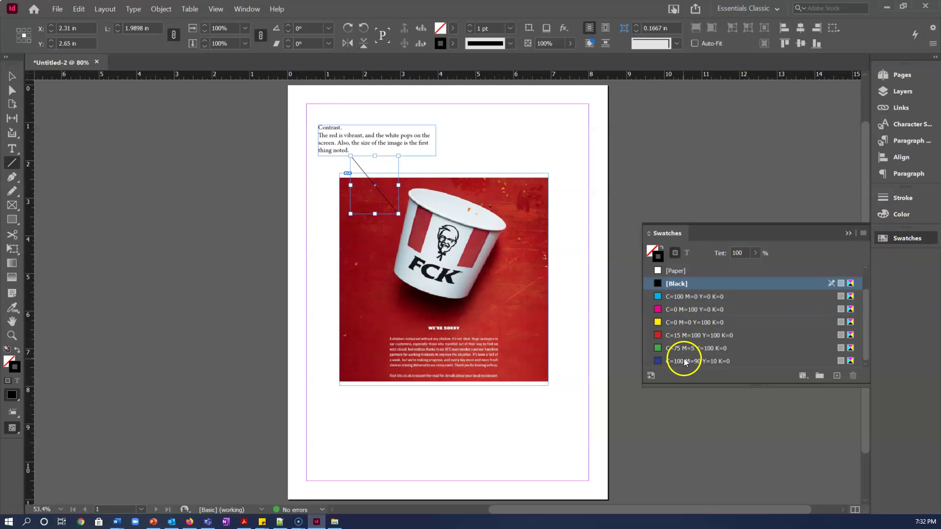
{"action": "scroll", "coordinate": [685, 361], "scroll_direction": "down", "scroll_amount": 1}
{"action": "left_click", "coordinate": [685, 362]}
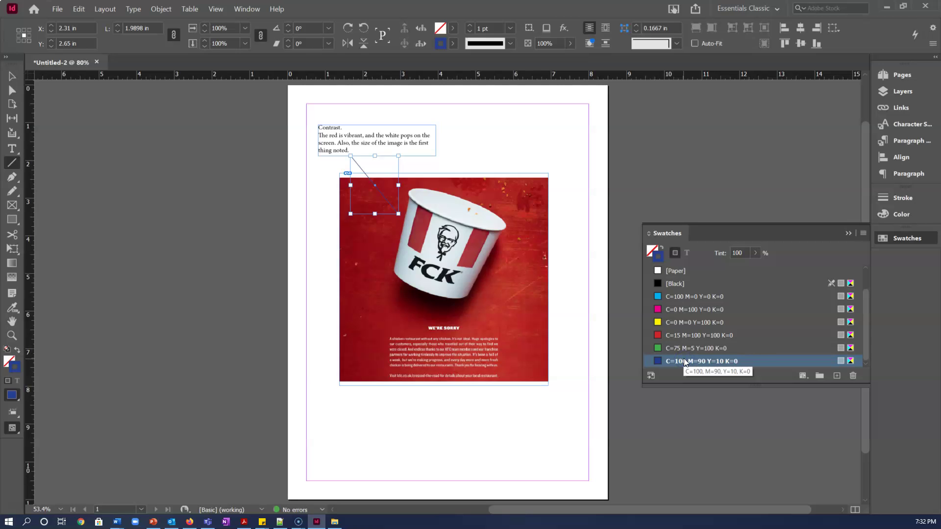
{"action": "left_click", "coordinate": [469, 25]}
{"action": "left_click", "coordinate": [469, 26]}
{"action": "left_click", "coordinate": [469, 26]}
{"action": "left_click", "coordinate": [470, 25]}
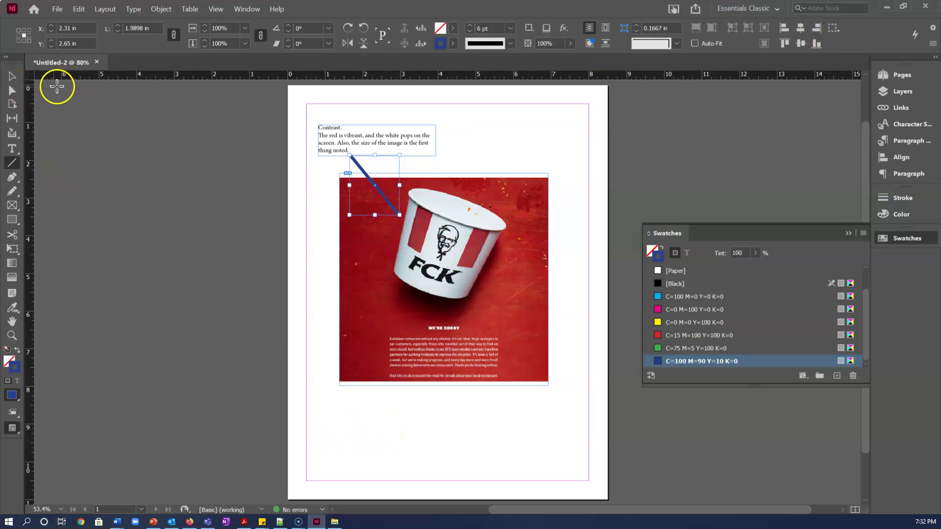
Give the text frame a 2 pt stroke in the blue swatch C=100 M=90 Y=10 K=0
{"action": "left_click", "coordinate": [11, 76]}
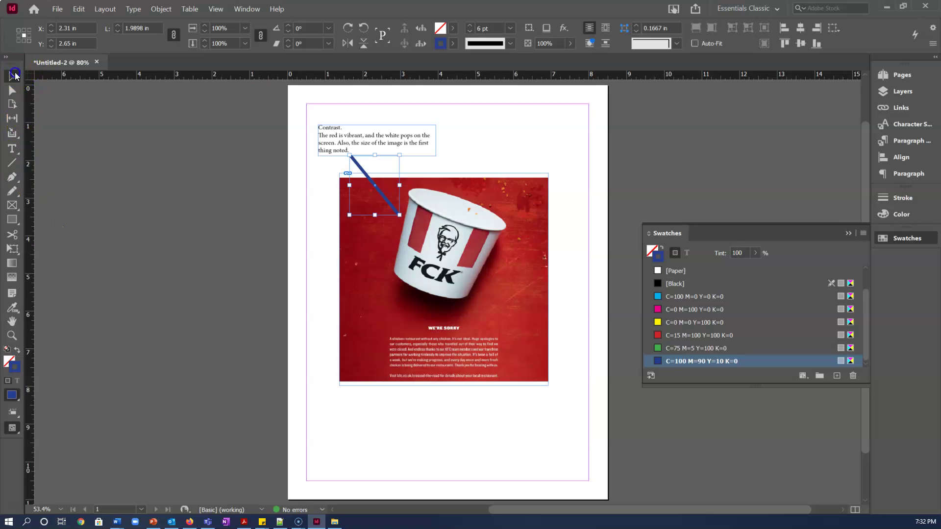
{"action": "left_click", "coordinate": [350, 140]}
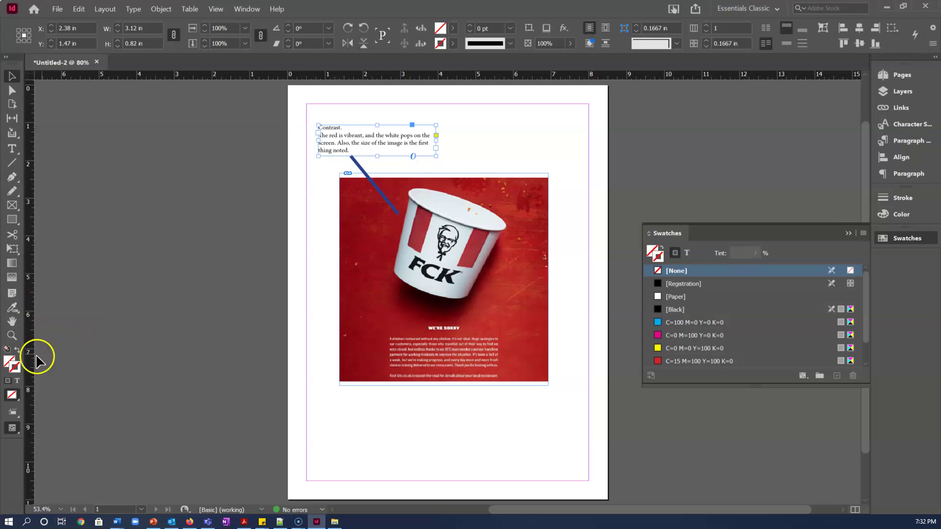
{"action": "scroll", "coordinate": [683, 333], "scroll_direction": "down", "scroll_amount": 2}
{"action": "left_click", "coordinate": [689, 362]}
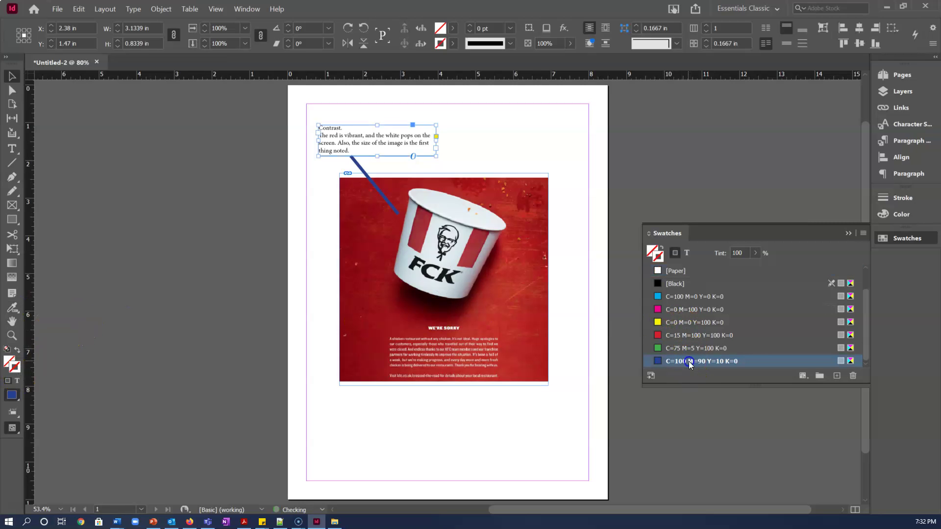
{"action": "left_click", "coordinate": [470, 26]}
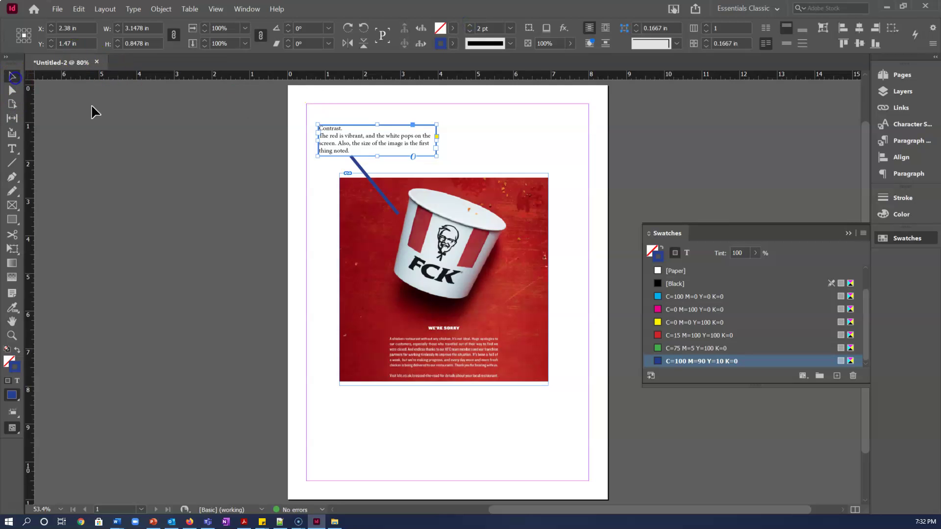
{"action": "left_click", "coordinate": [175, 152]}
Set the text frame's inset spacing to 0.0625 in on all four sides
{"action": "scroll", "coordinate": [349, 259], "scroll_direction": "up", "scroll_amount": 1}
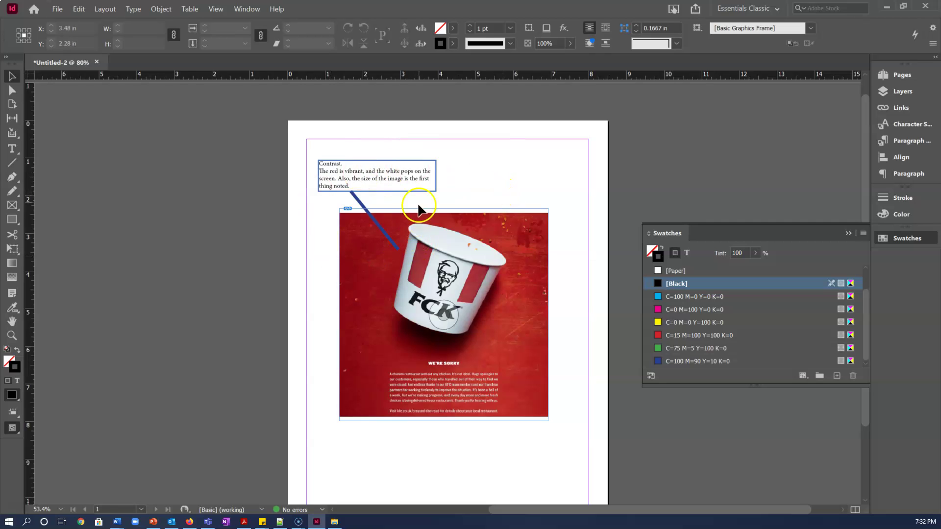
{"action": "left_click", "coordinate": [406, 177]}
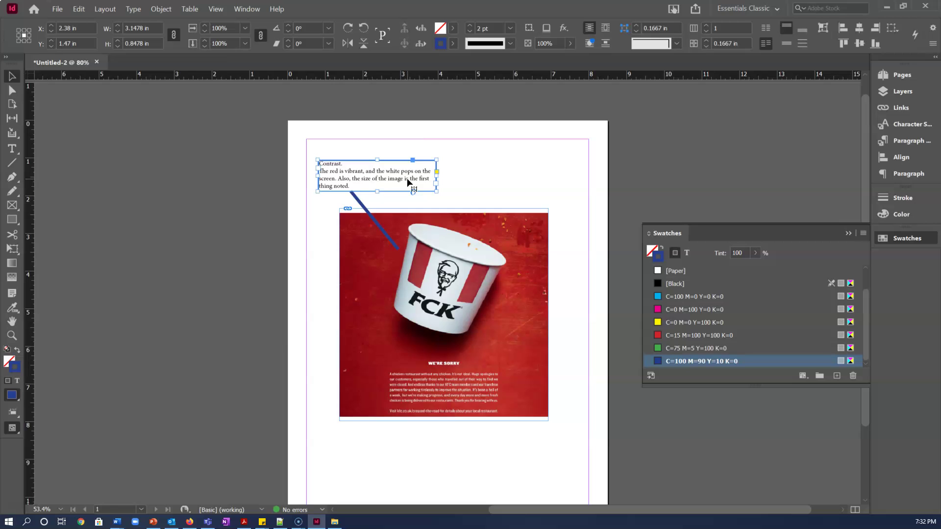
{"action": "left_click", "coordinate": [206, 30]}
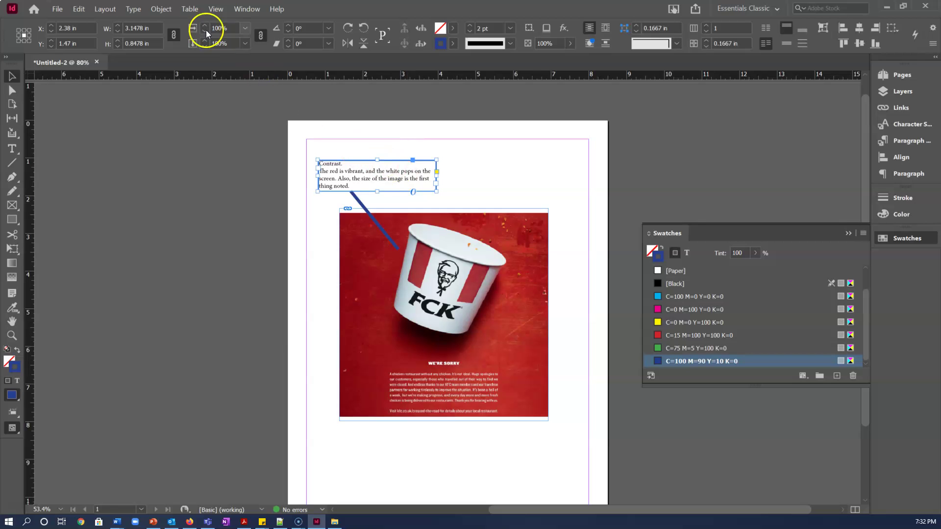
{"action": "left_click", "coordinate": [161, 15]}
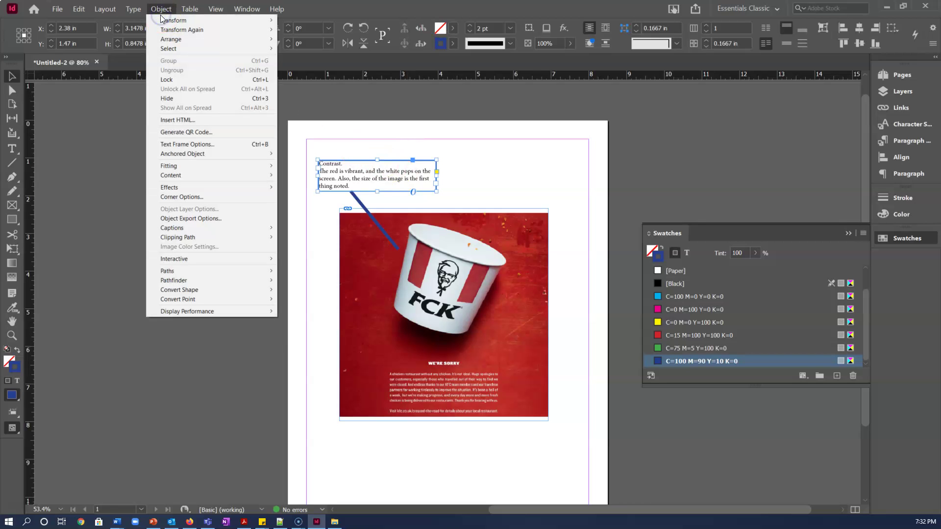
{"action": "left_click", "coordinate": [176, 147]}
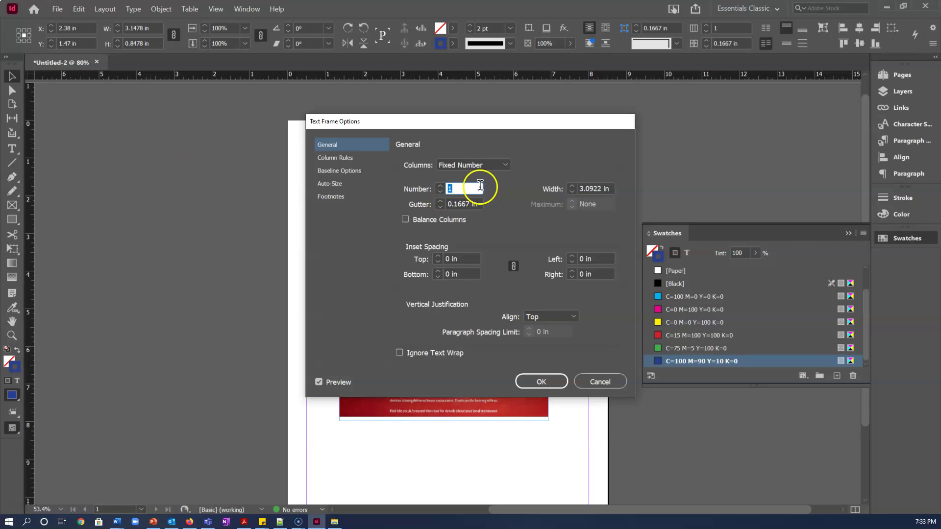
{"action": "left_click", "coordinate": [439, 257]}
{"action": "left_click", "coordinate": [439, 257]}
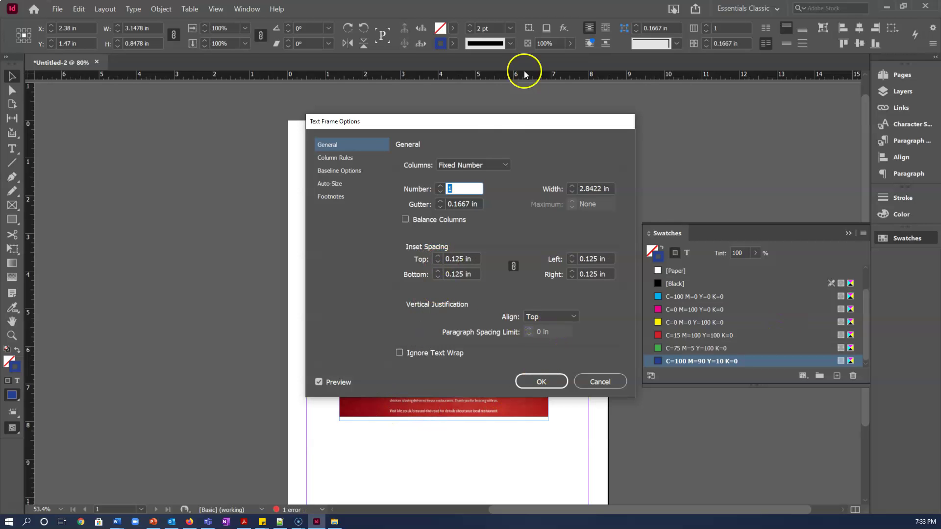
{"action": "left_click_drag", "start_coordinate": [484, 125], "coordinate": [672, 73]}
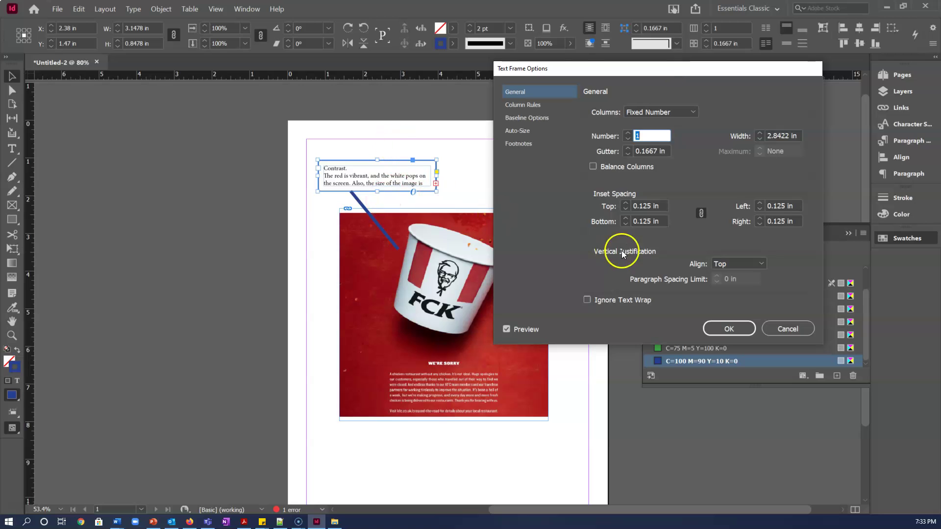
{"action": "left_click", "coordinate": [626, 210]}
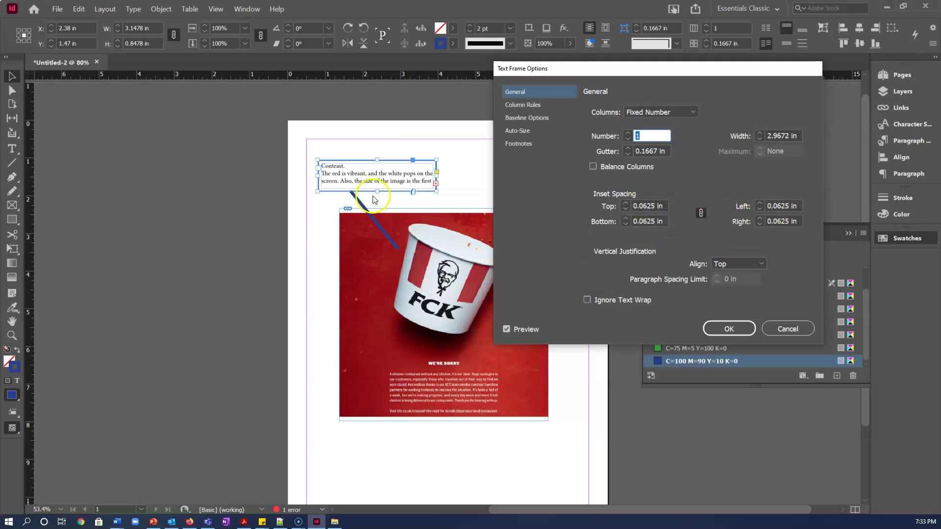
{"action": "left_click", "coordinate": [723, 329]}
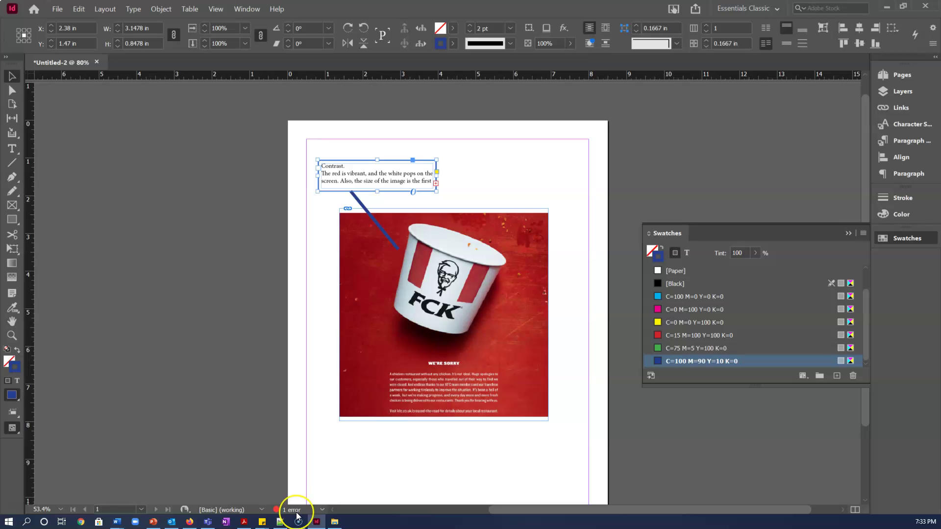
Try to flow the note's overset text into a new frame across the page, and delete that frame
{"action": "left_click", "coordinate": [435, 184]}
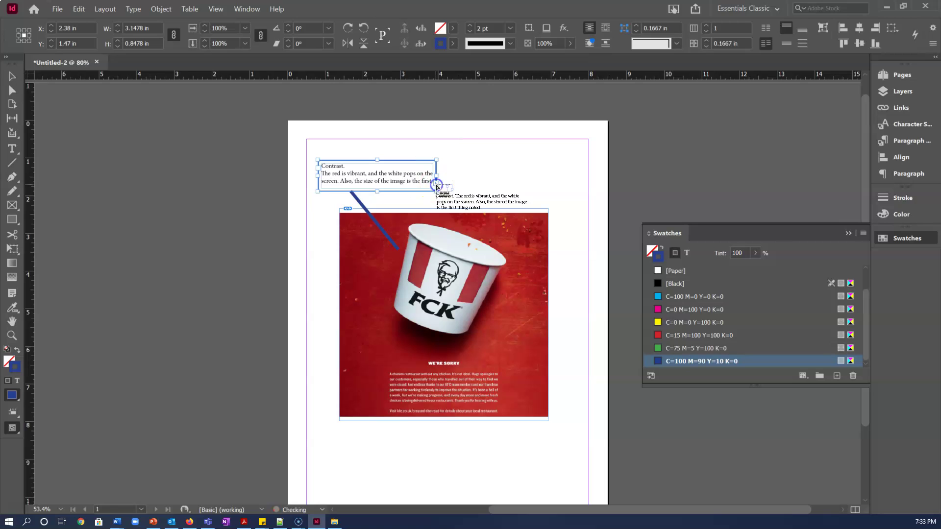
{"action": "left_click", "coordinate": [456, 155]}
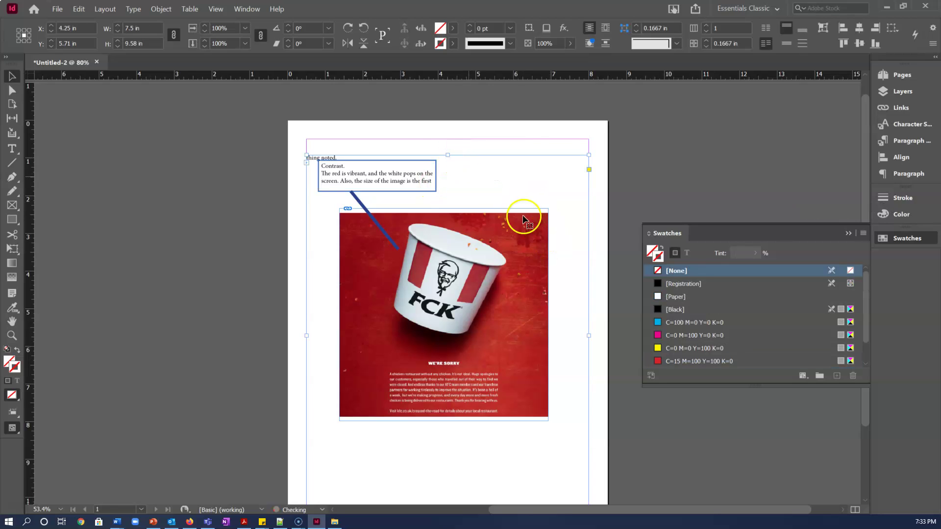
{"action": "left_click_drag", "start_coordinate": [464, 158], "coordinate": [463, 150]}
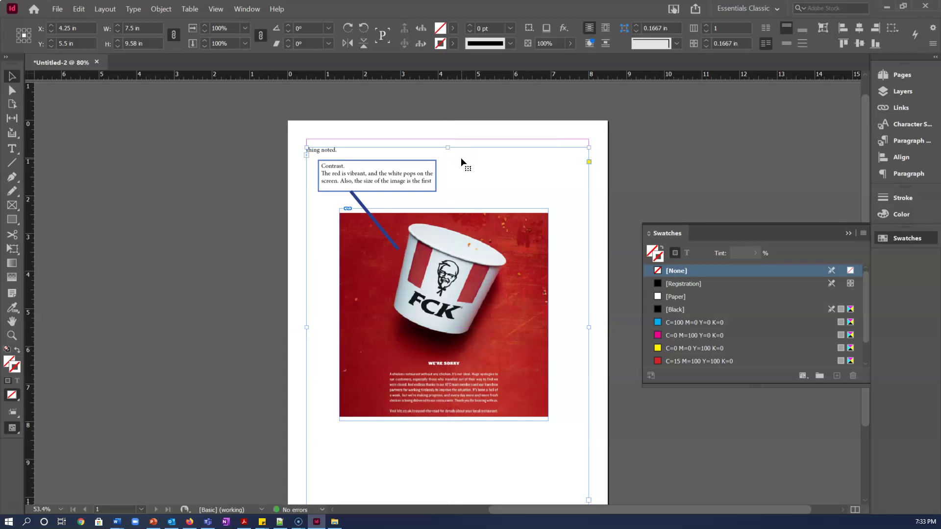
{"action": "key", "text": "Delete"}
Enlarge the bordered text frame to about 3.34 in wide and 1.11 in high so the whole note fits
{"action": "left_click", "coordinate": [436, 170]}
{"action": "left_click_drag", "start_coordinate": [436, 159], "coordinate": [444, 150]}
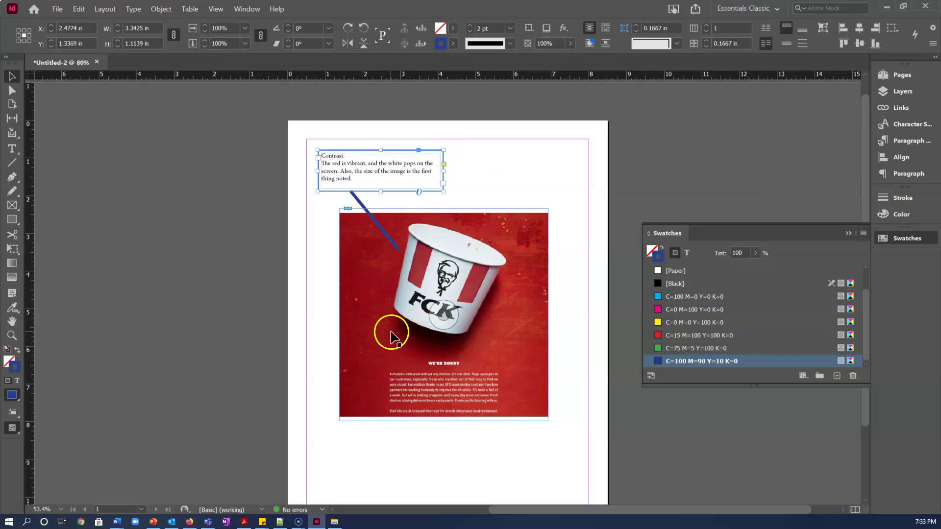
{"action": "left_click", "coordinate": [217, 159]}
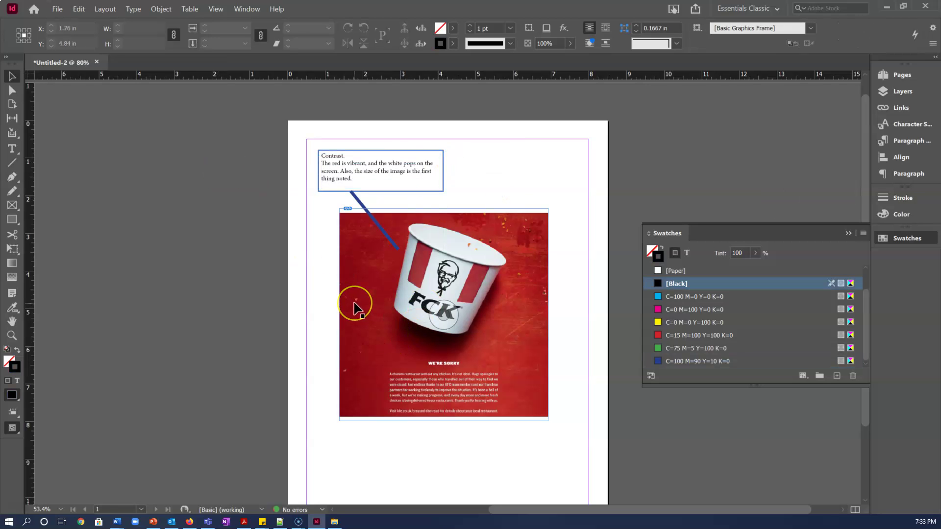
{"action": "left_click", "coordinate": [299, 344]}
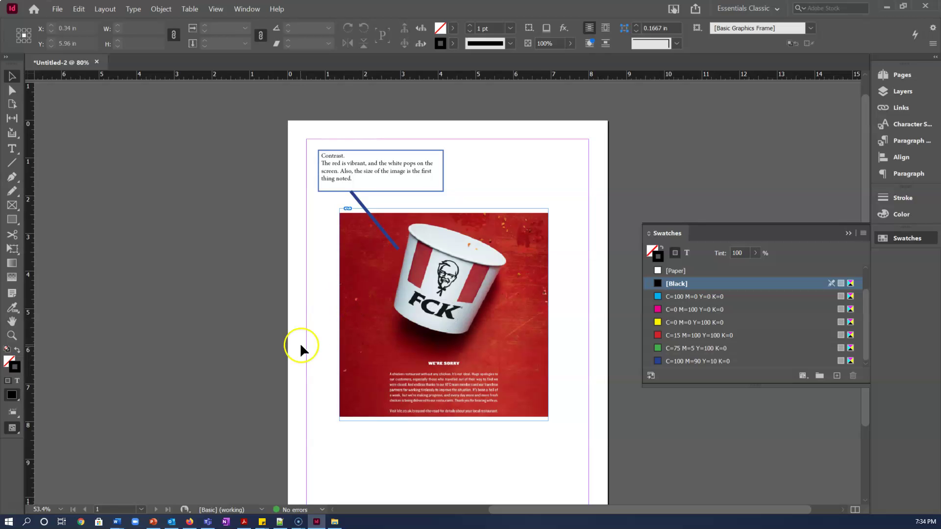
{"action": "left_click", "coordinate": [37, 496]}
{"action": "left_click", "coordinate": [23, 506]}
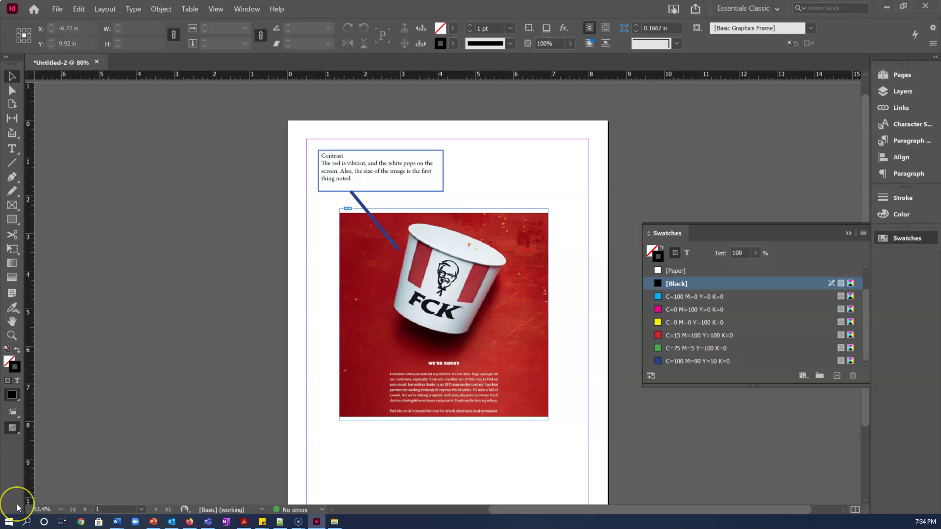